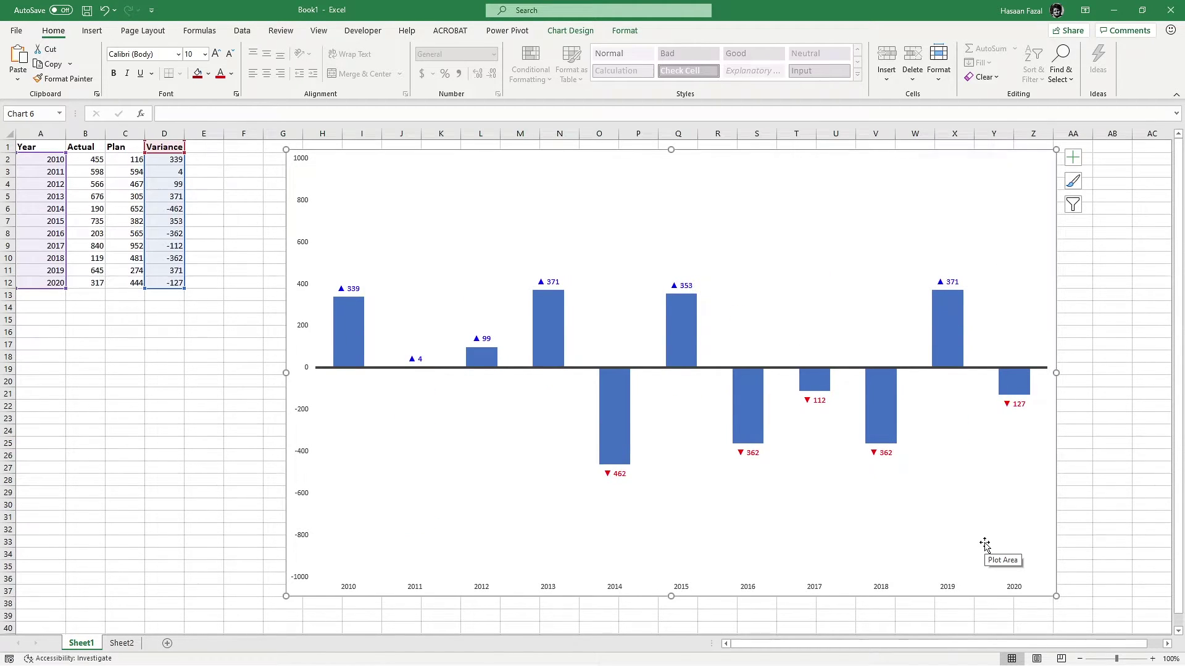
Step: Recalculate the random data six times with F9 to refresh the chart's ▲/▼ labels
key("F9")
key("F9")
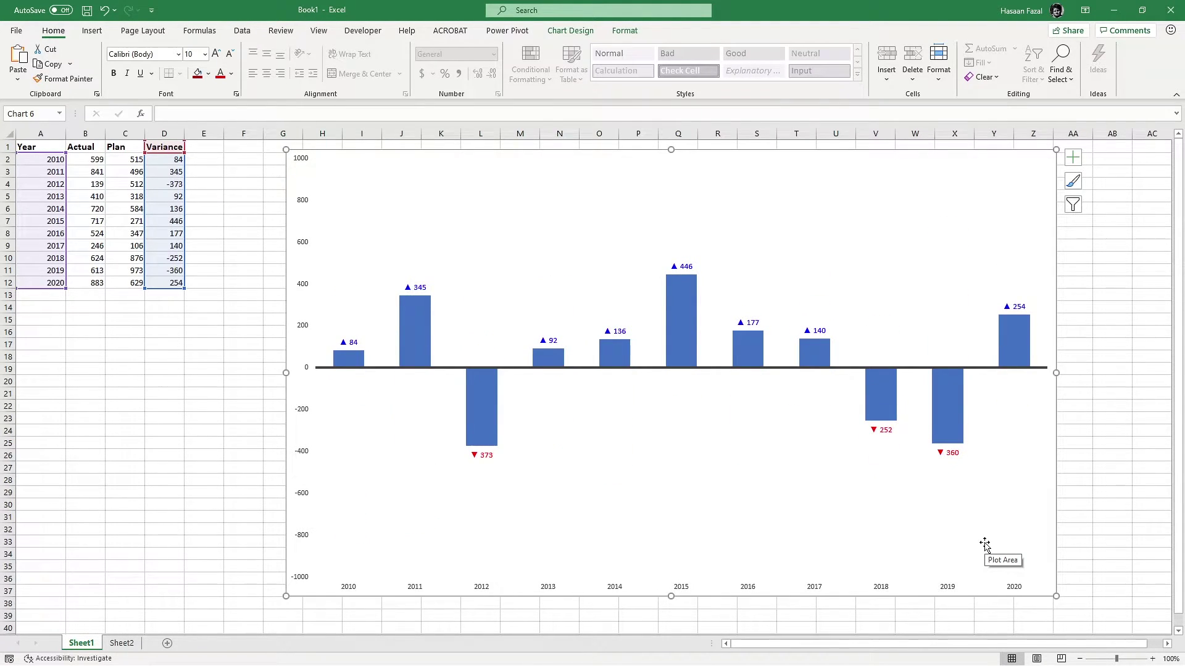
key("F9")
key("F9")
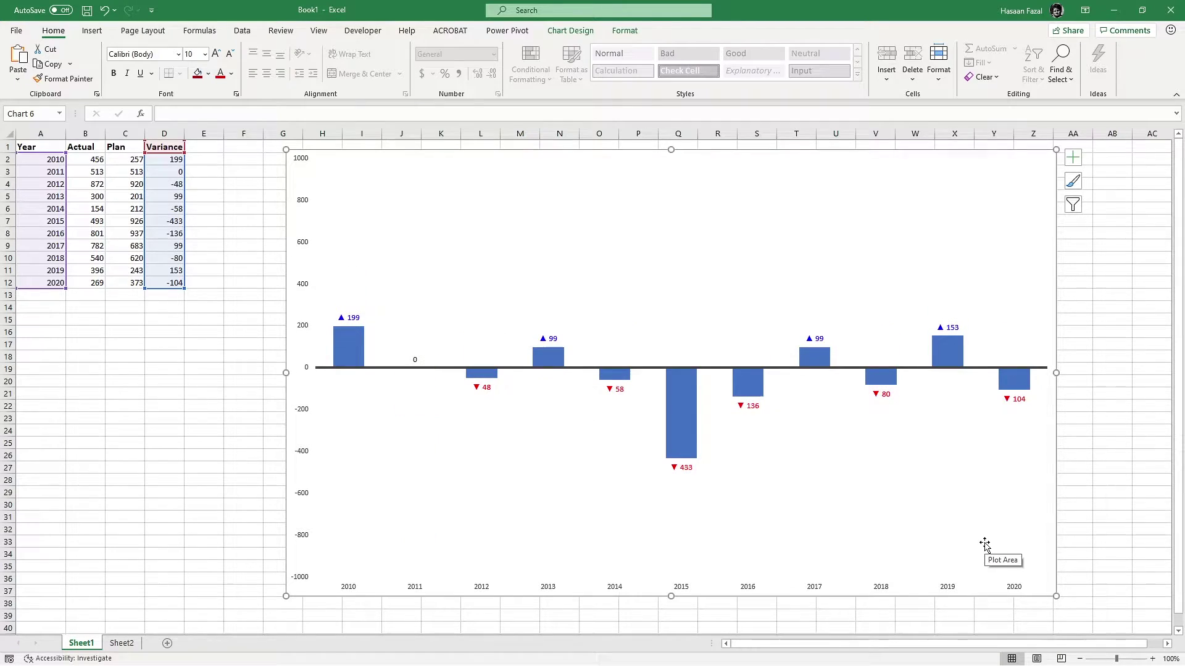
key("F9")
key("F9")
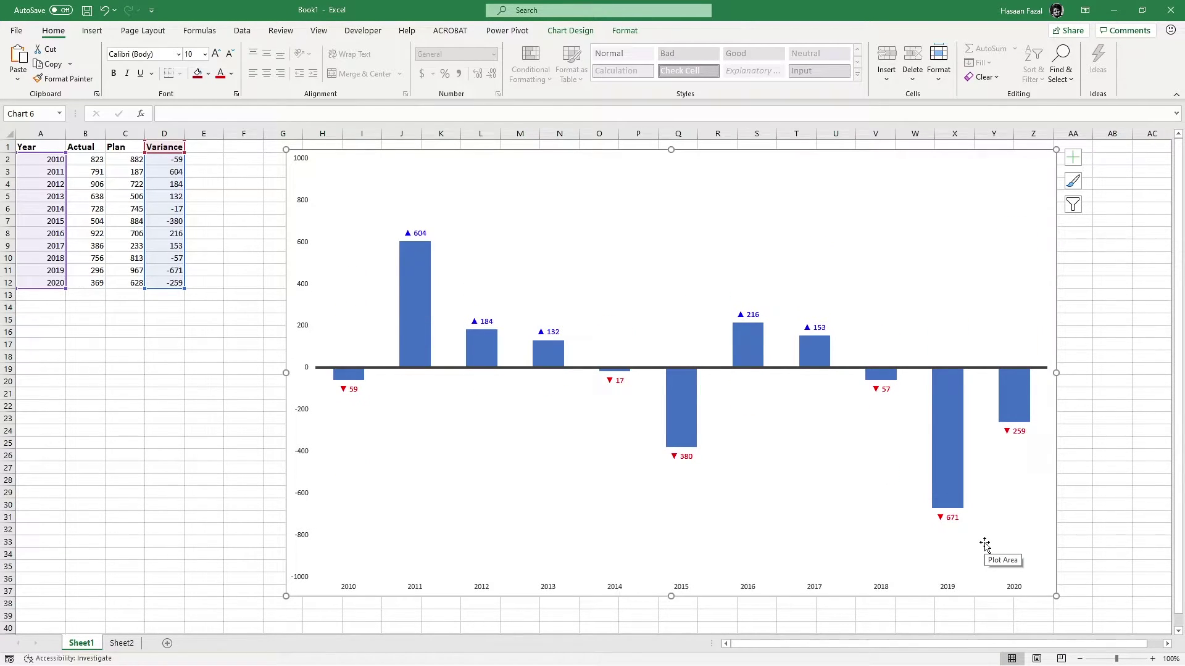
key("F9")
key("F9")
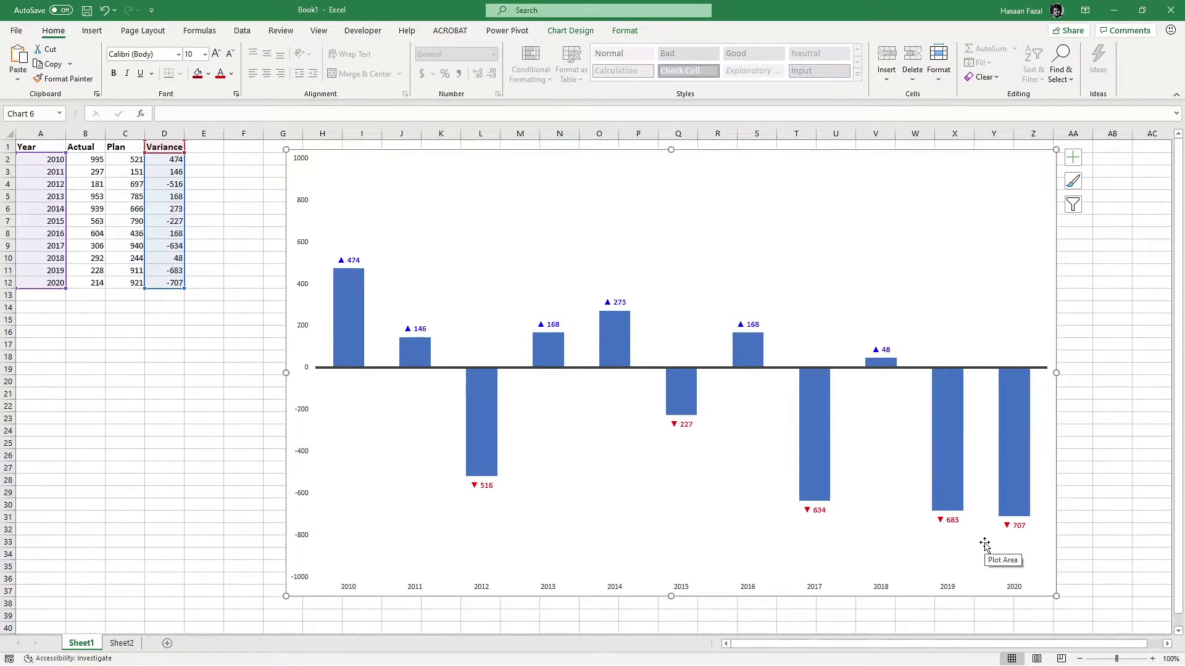
key("F9")
key("F9")
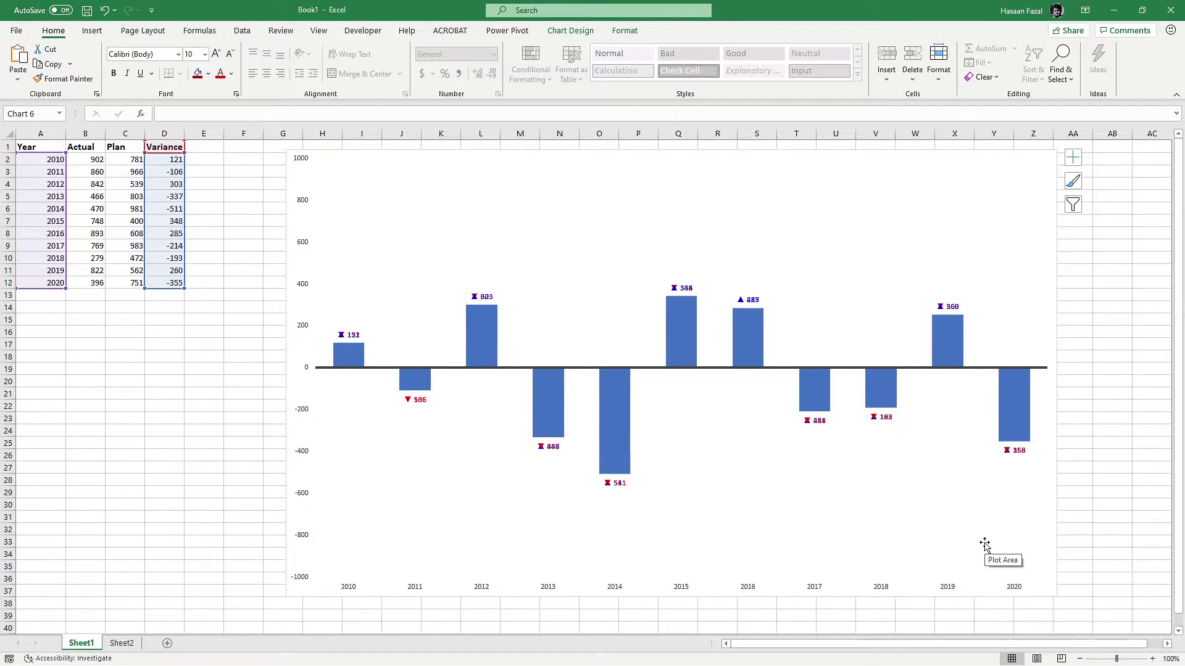
key("F9")
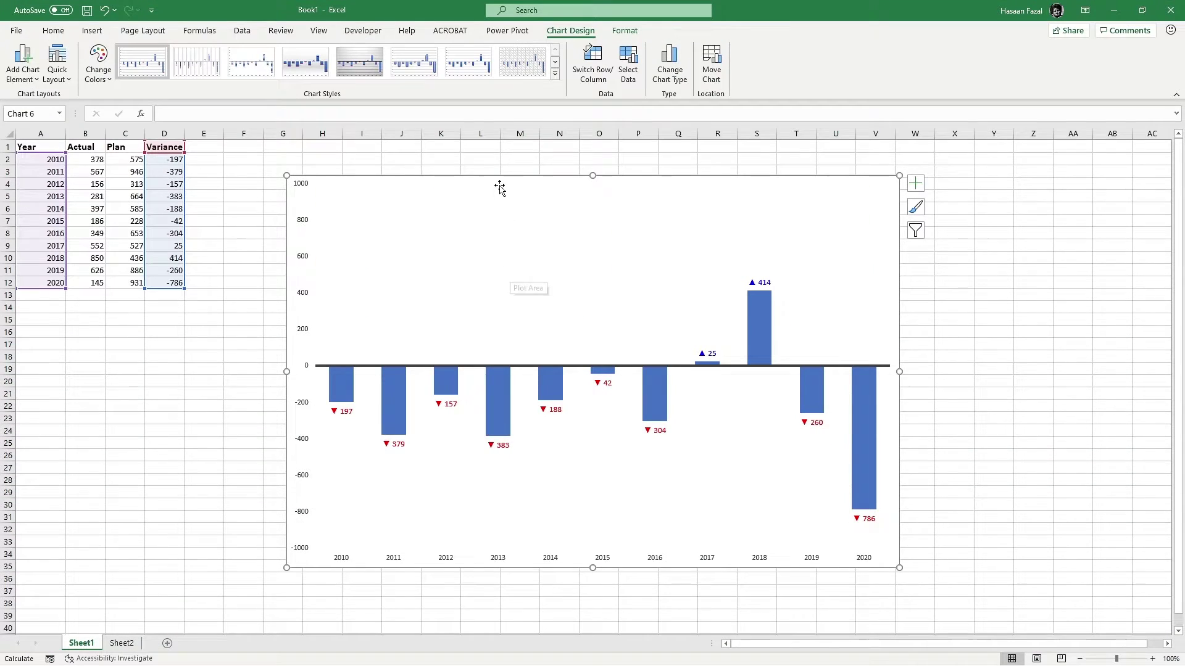
key("Delete")
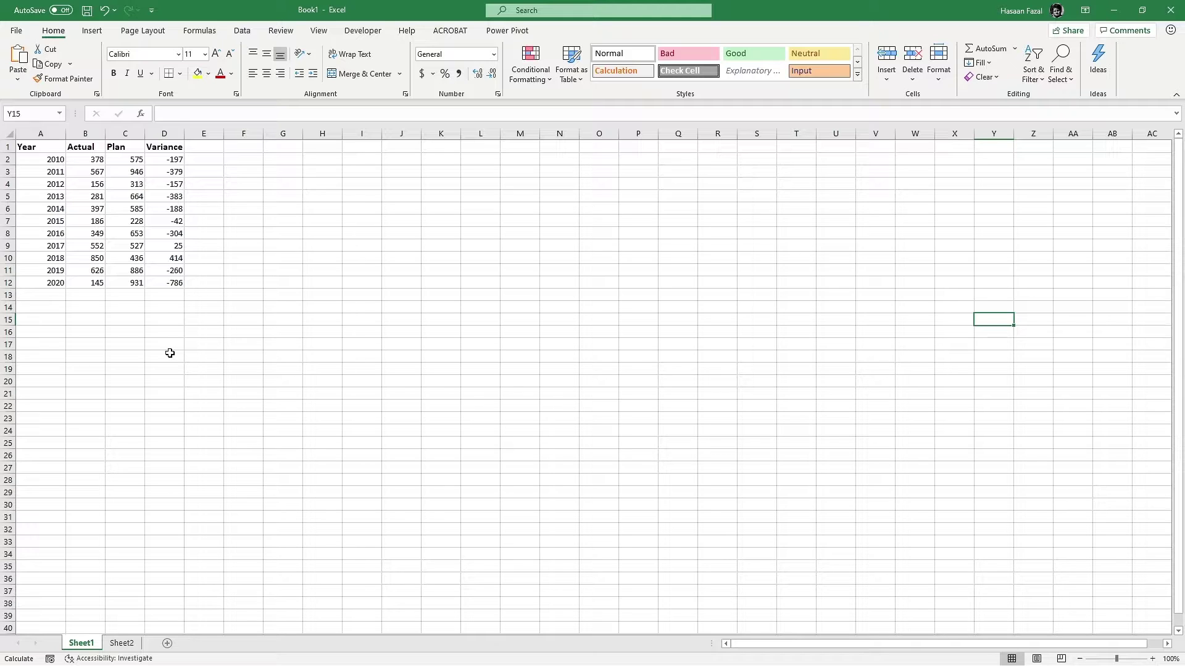
left_click(177, 161)
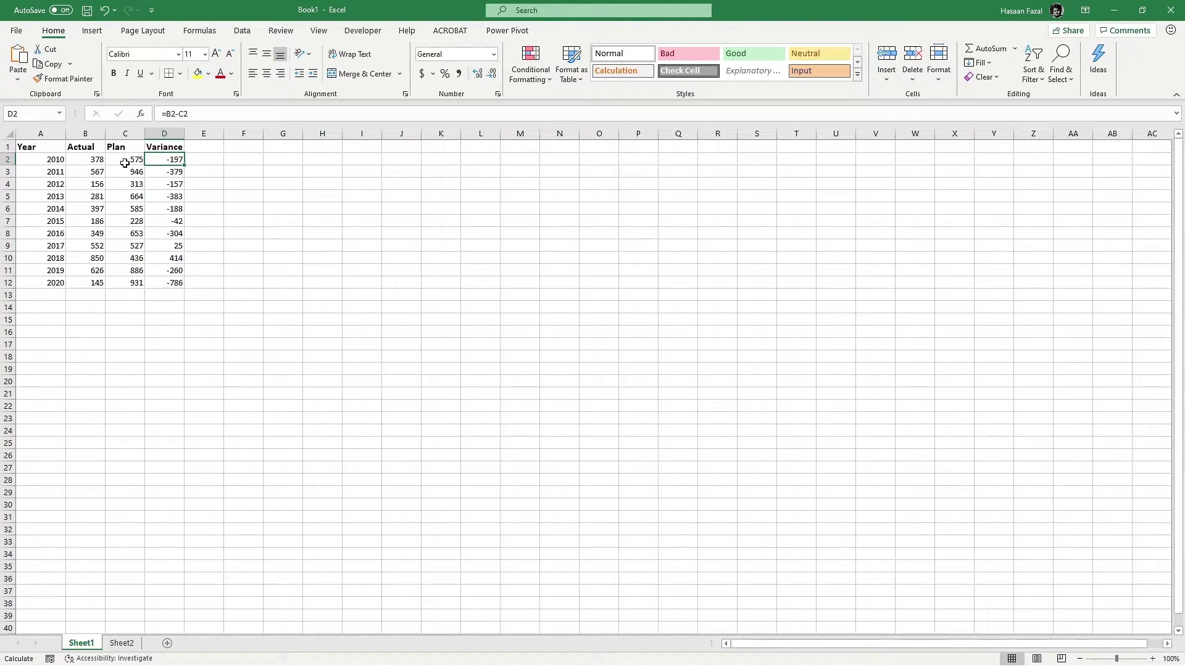
left_click(278, 254)
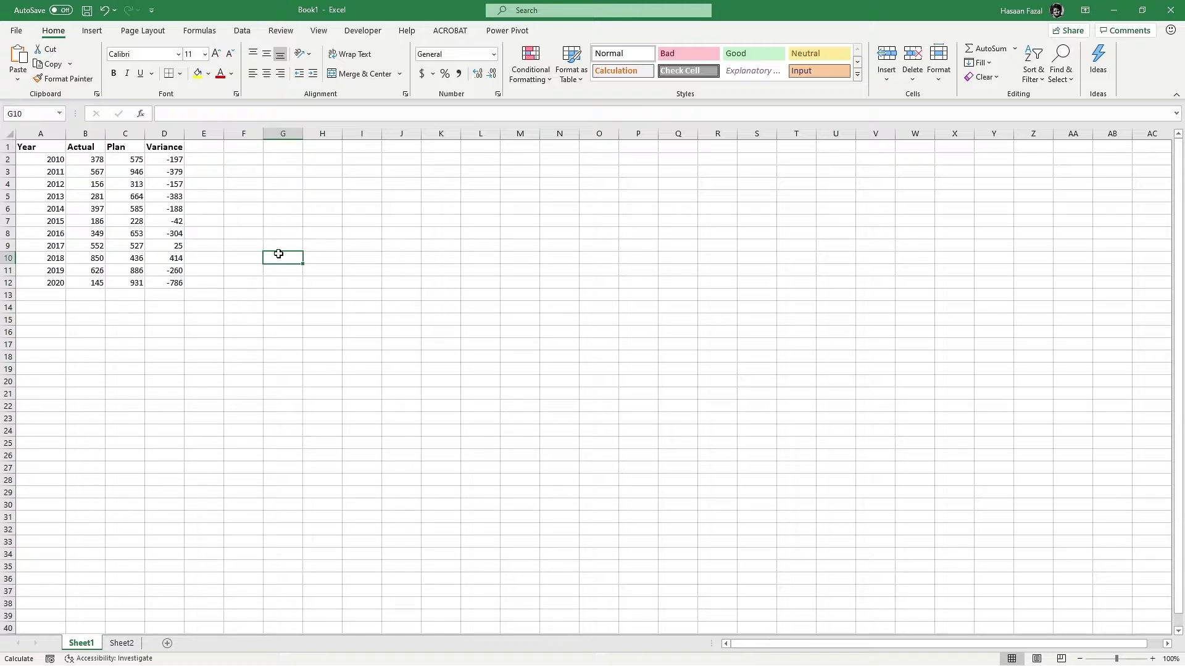
Step: Select A1:A12 and add D1:D12 to the selection as the chart data
left_click_drag(46, 147, 43, 288)
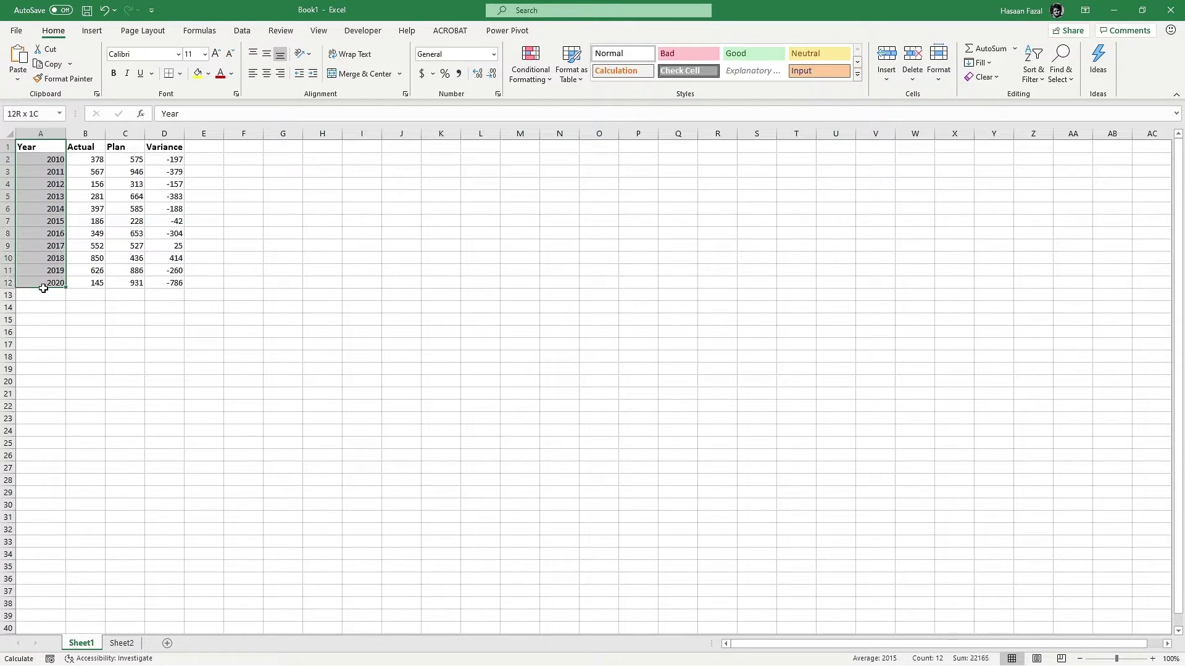
left_click(169, 147, "ctrl")
left_click_drag(169, 147, 171, 282)
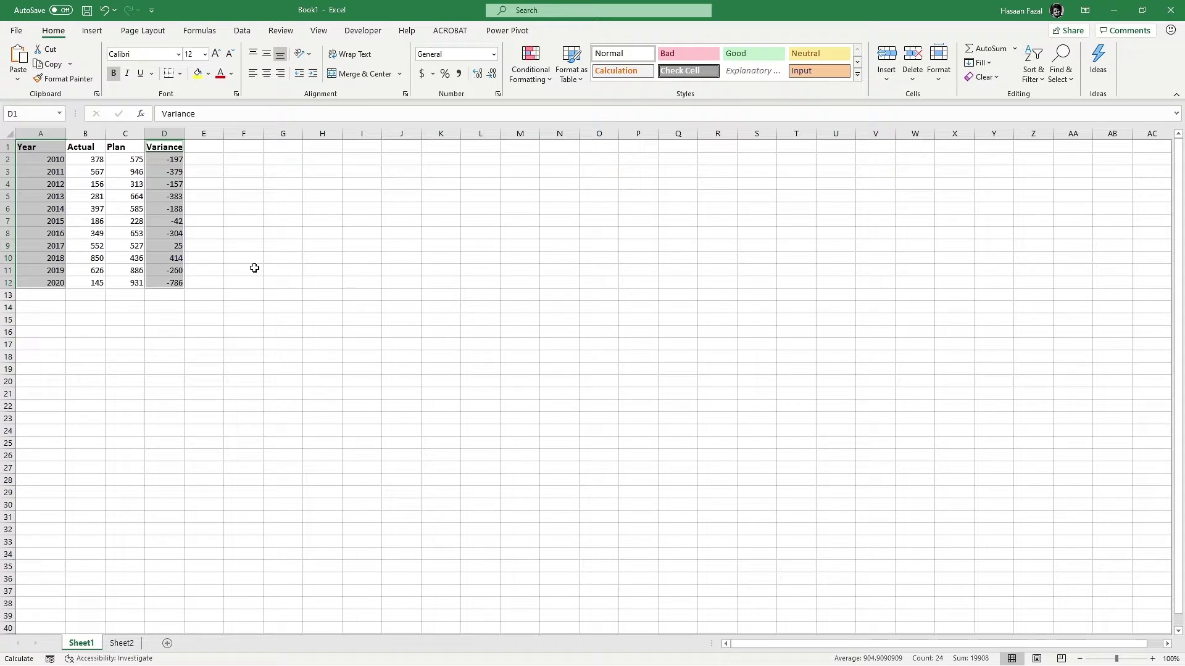
Step: Insert a Clustered Column chart titled Variance and drag its corners outward to enlarge it
left_click(92, 31)
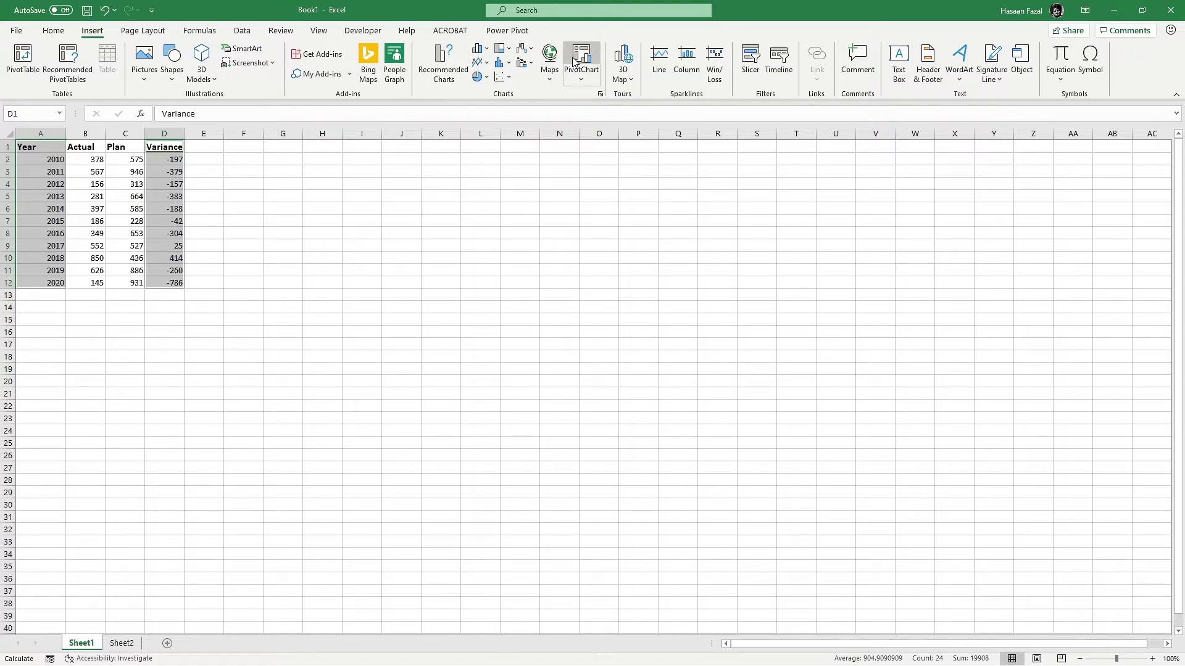
left_click(600, 94)
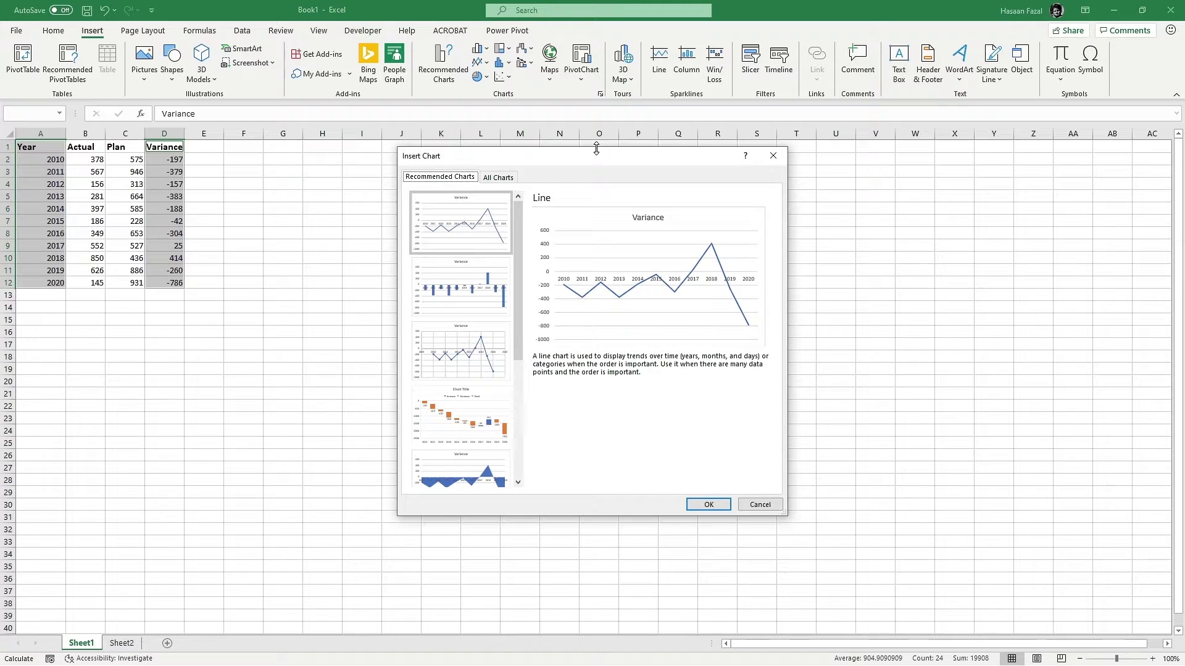
left_click(489, 293)
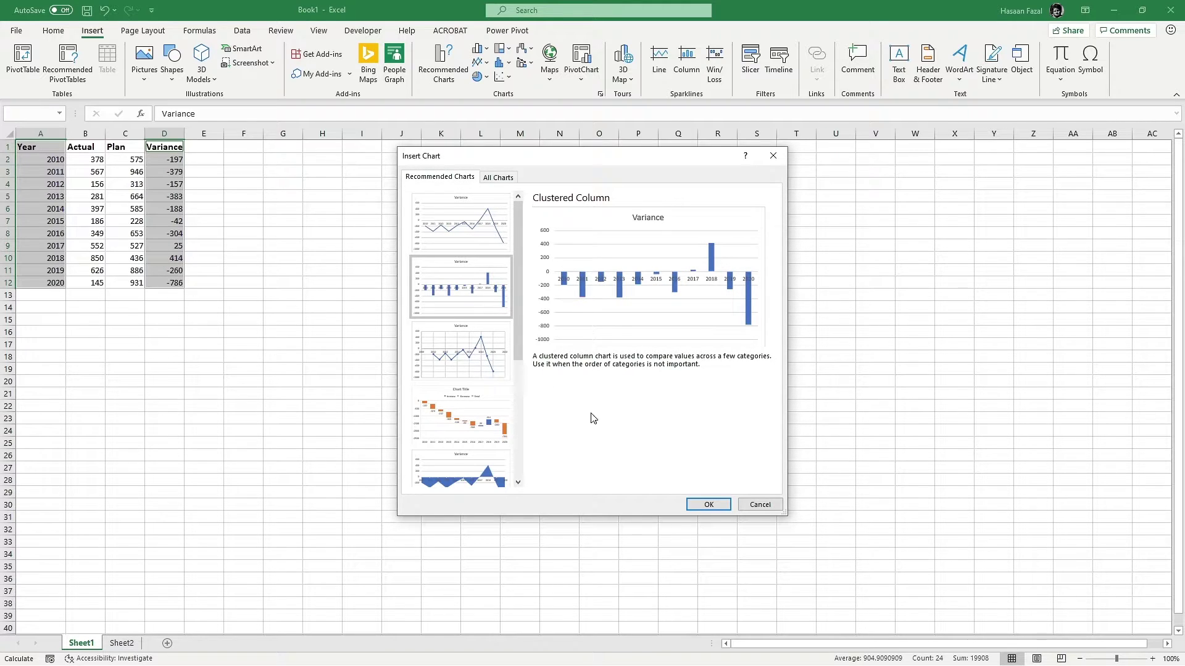
left_click(709, 504)
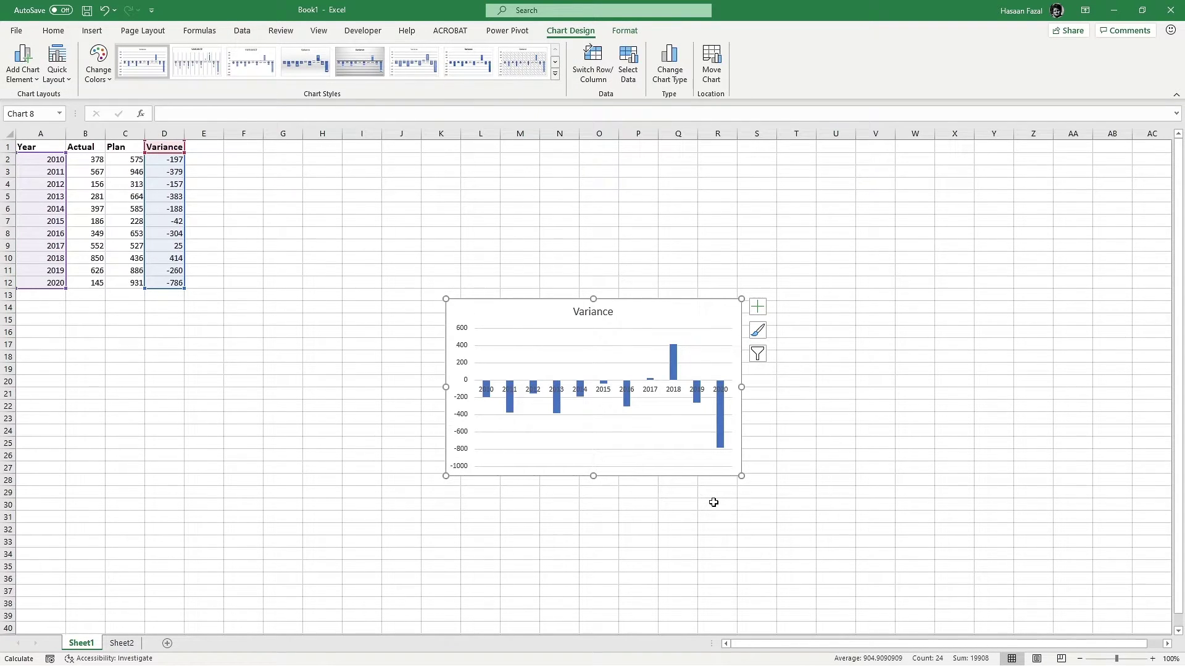
left_click_drag(445, 299, 290, 198)
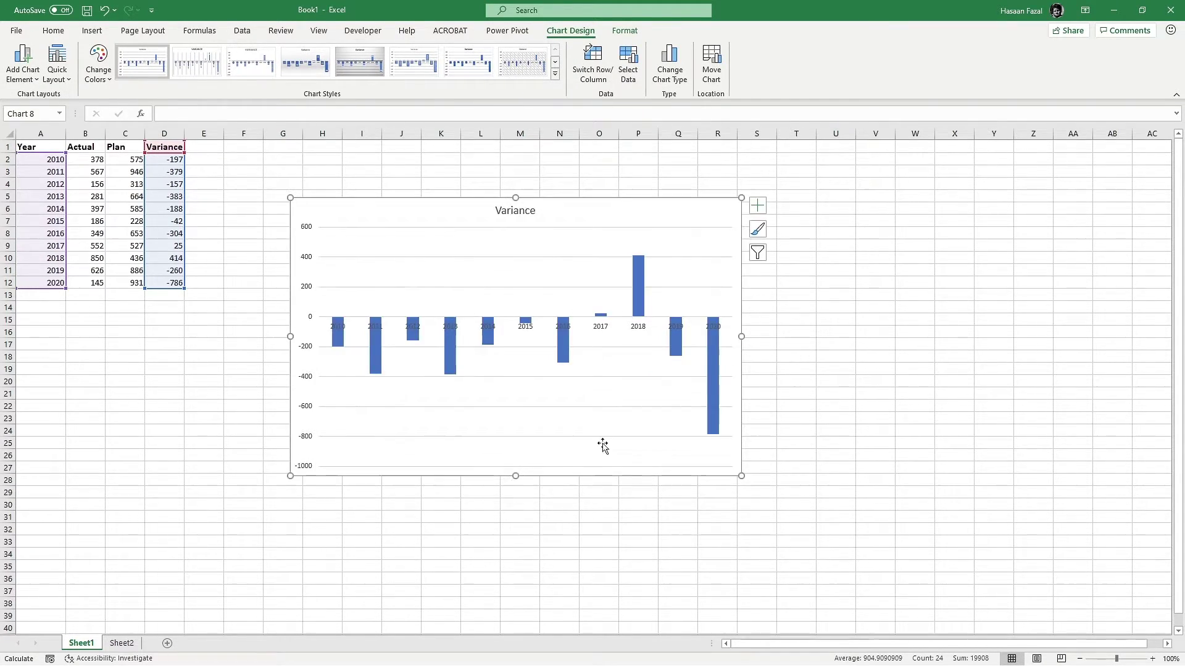
left_click_drag(743, 477, 901, 563)
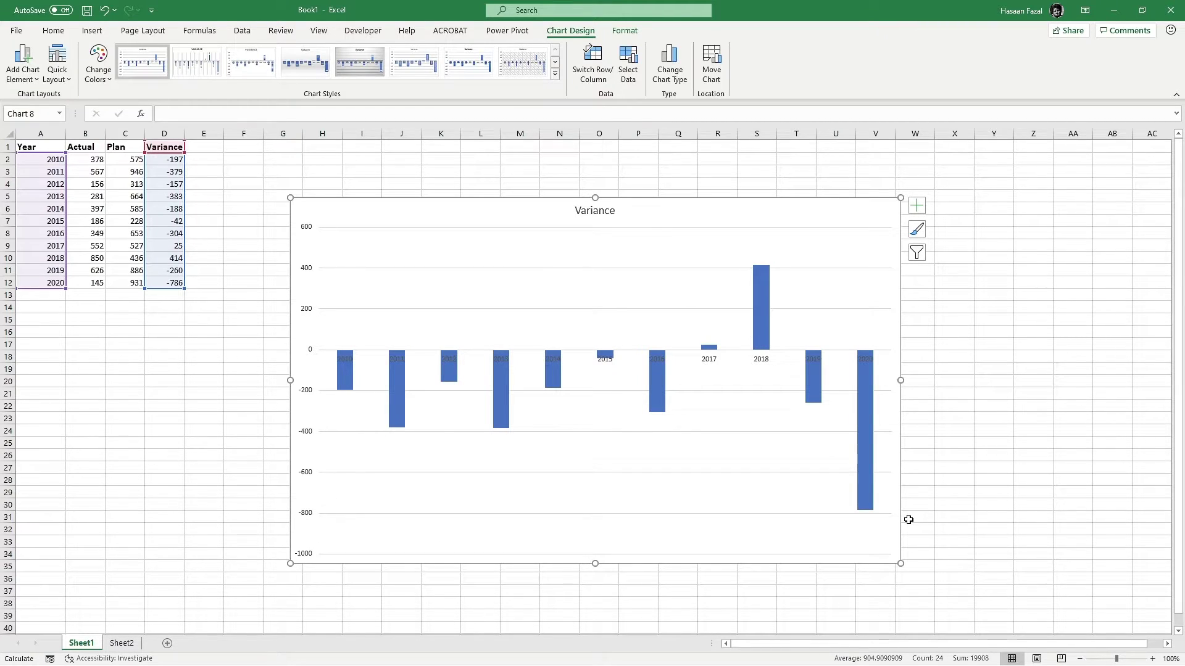
Step: Set the horizontal axis Label Position to Low so years sit below the negative bars
right_click(708, 365)
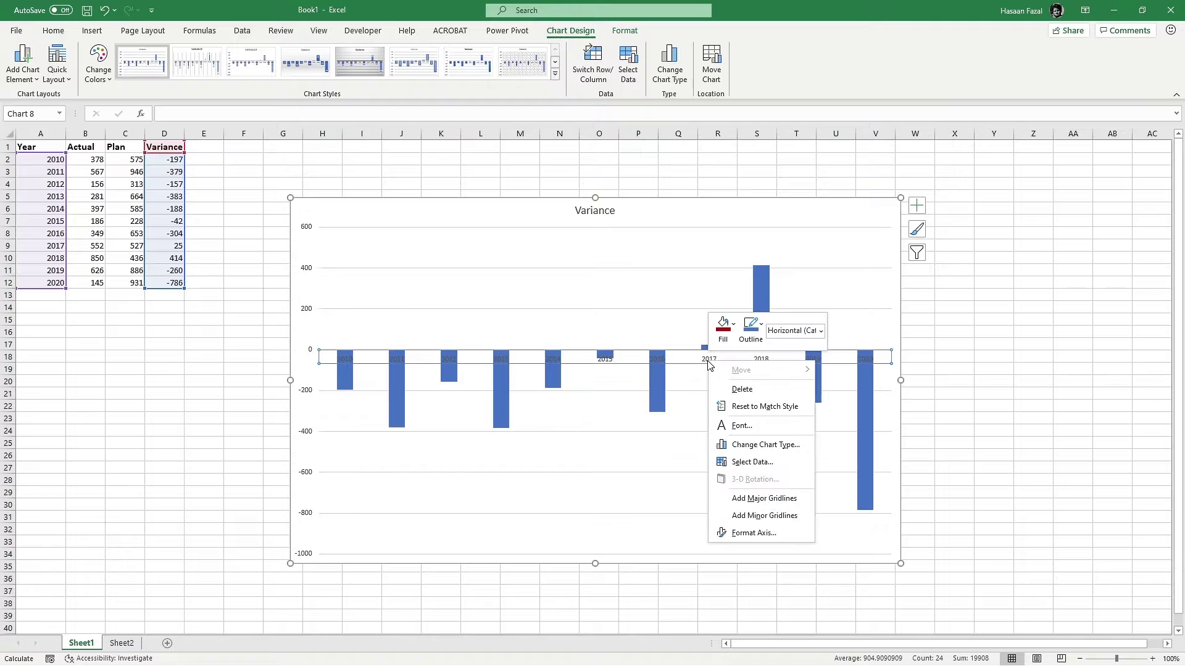
left_click(764, 535)
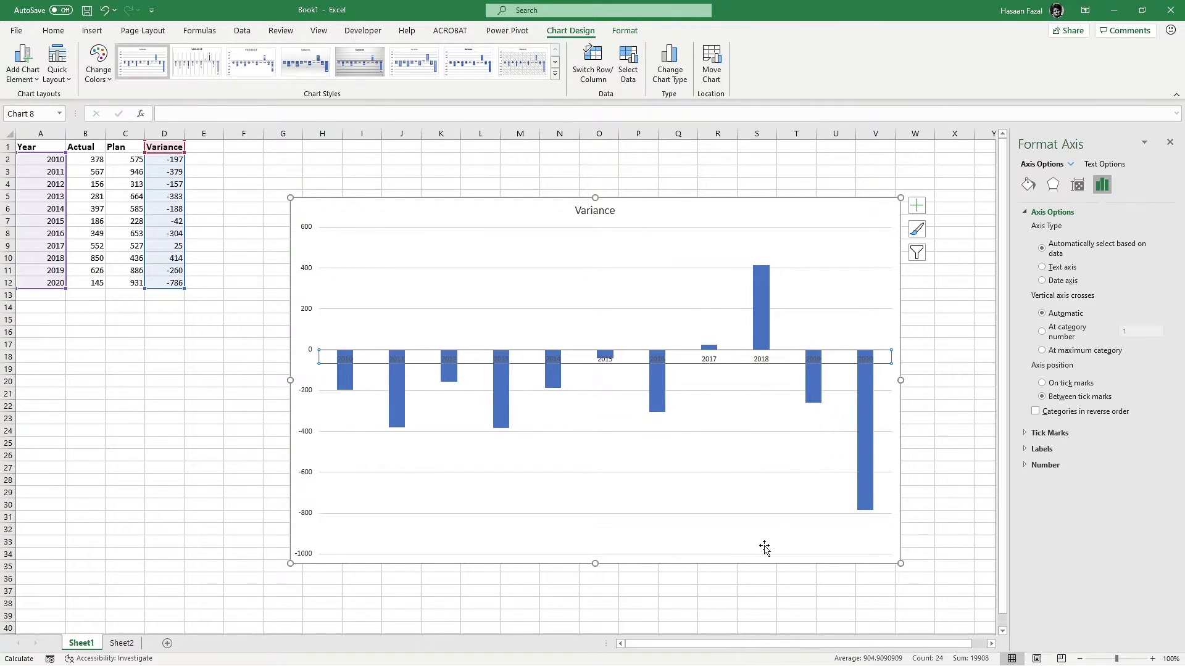
left_click(1059, 450)
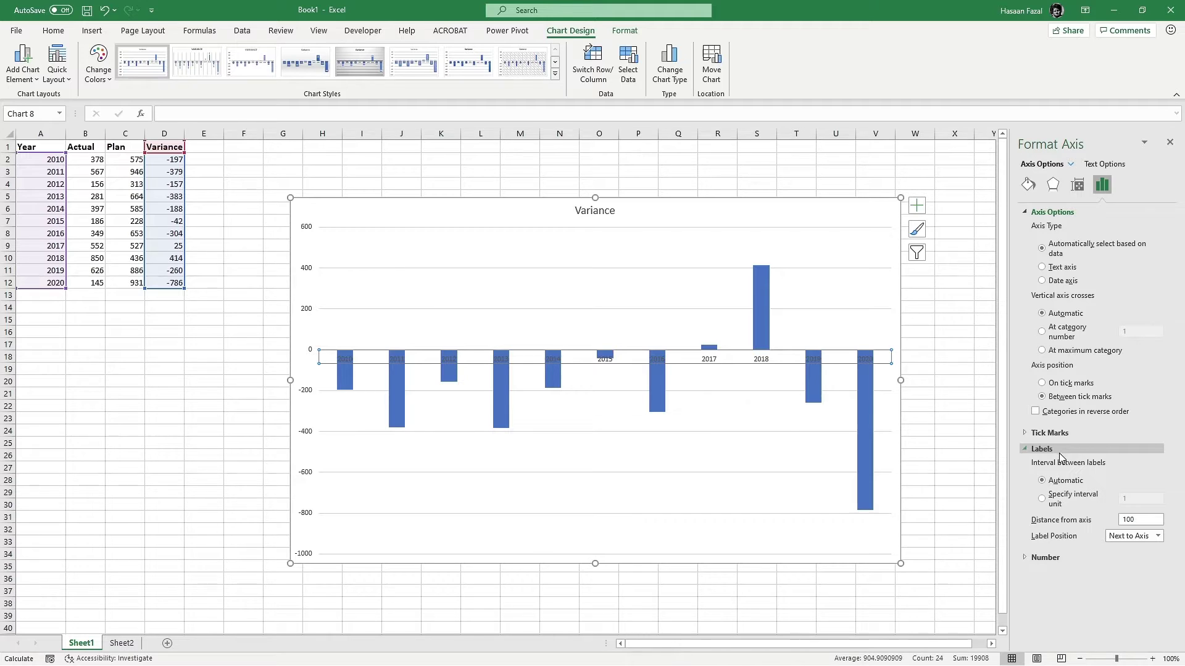
left_click(1131, 536)
left_click(1135, 569)
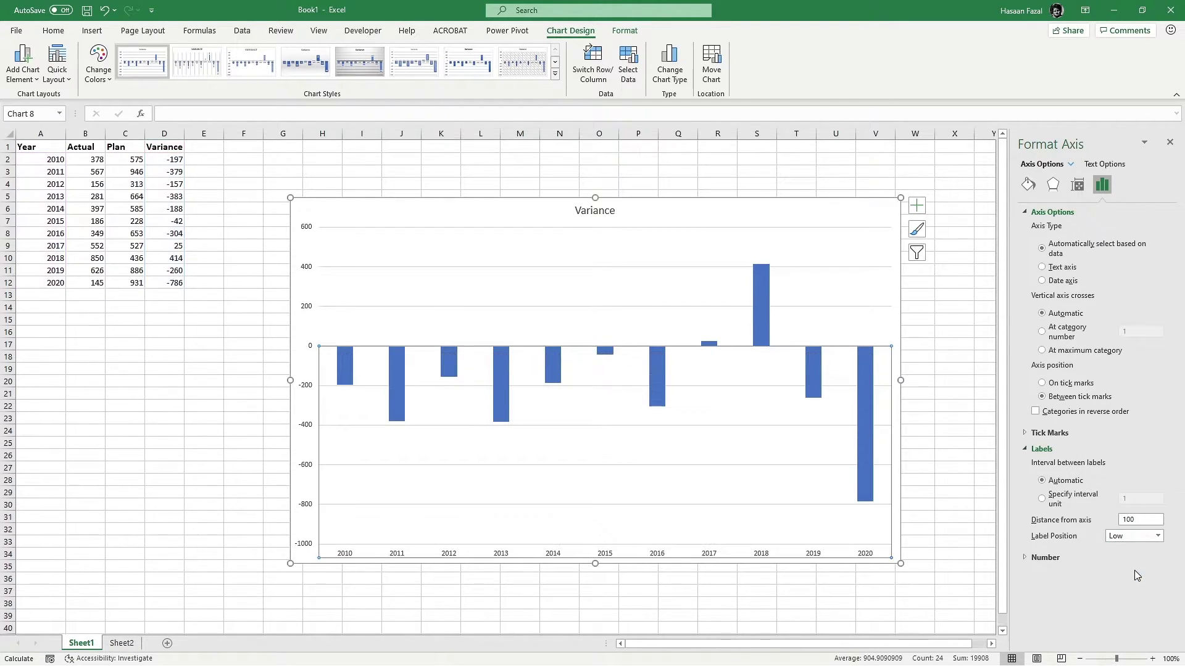
left_click(925, 506)
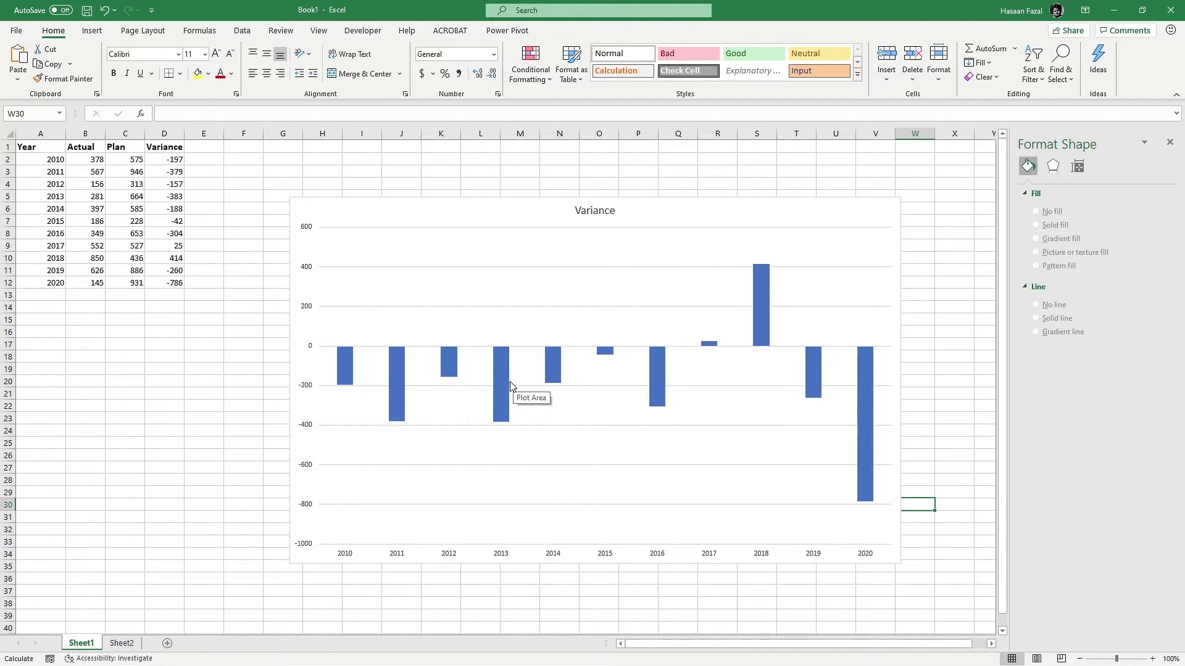
Step: Add Outside End data labels to the Variance bars, showing values from -786 to 414
left_click(505, 386)
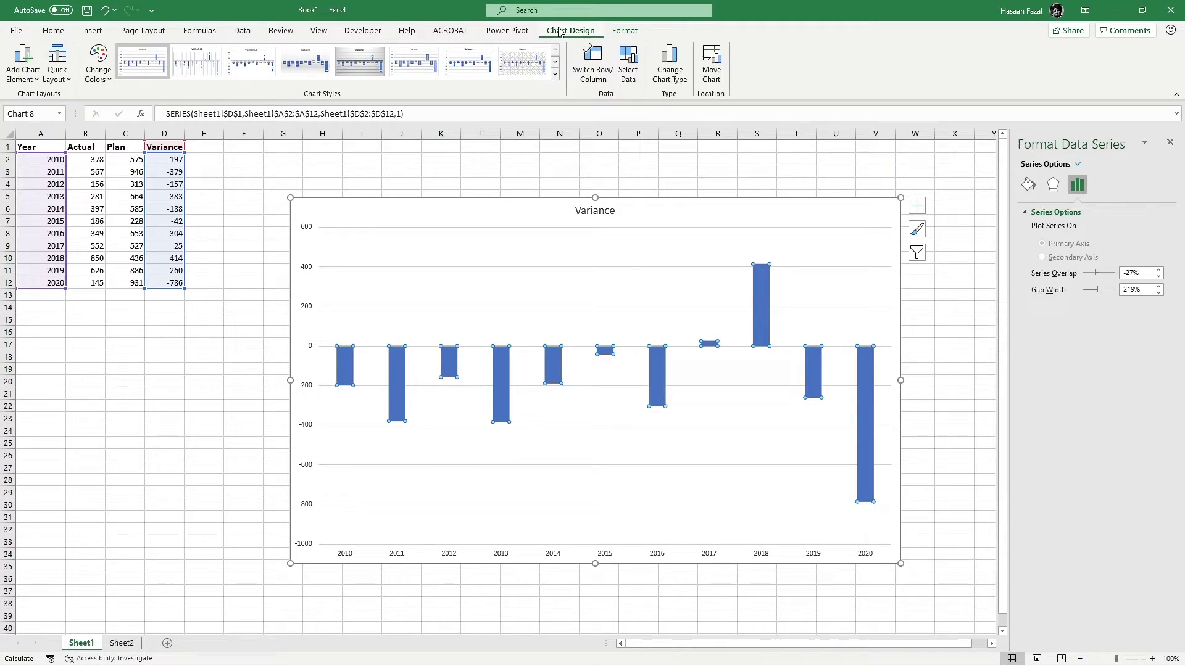
left_click(27, 81)
mouse_move(43, 149)
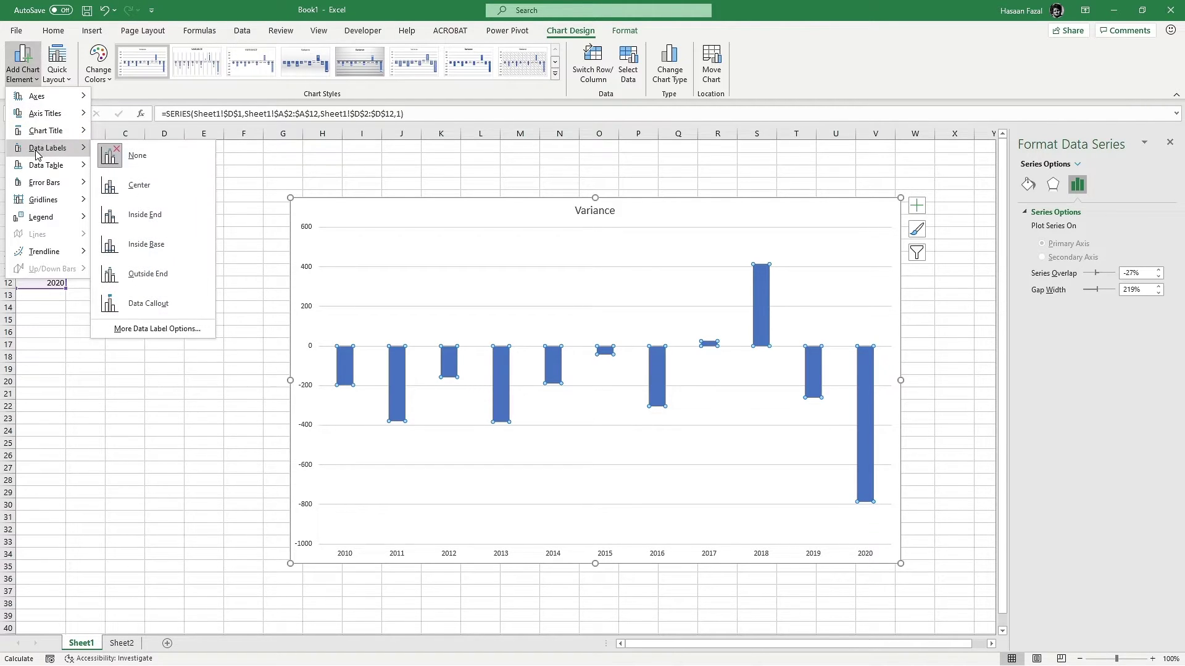
left_click(166, 279)
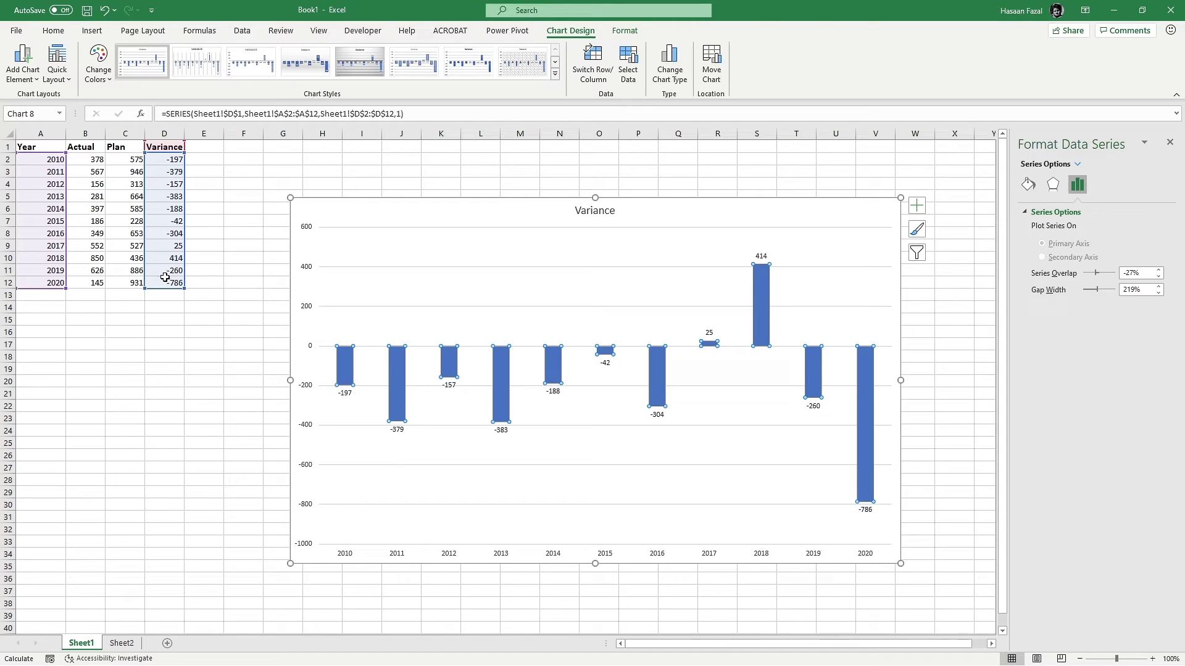
left_click(429, 453)
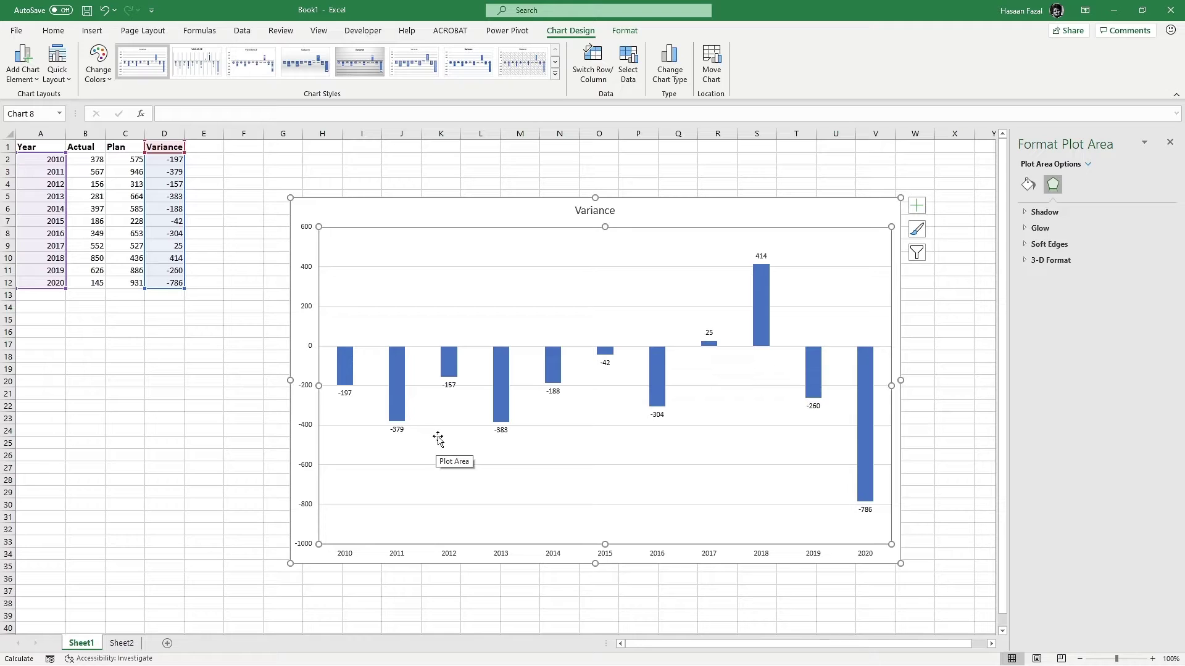
Step: In Format Data Labels, expand Number and delete the General format code
right_click(401, 432)
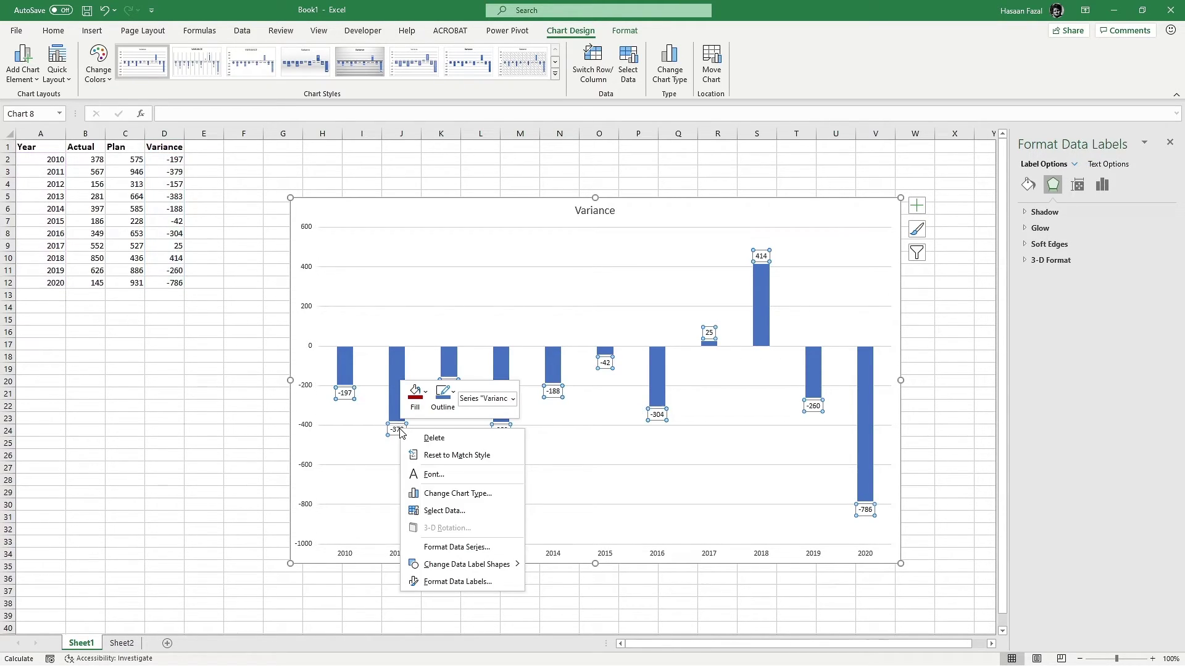
left_click(489, 581)
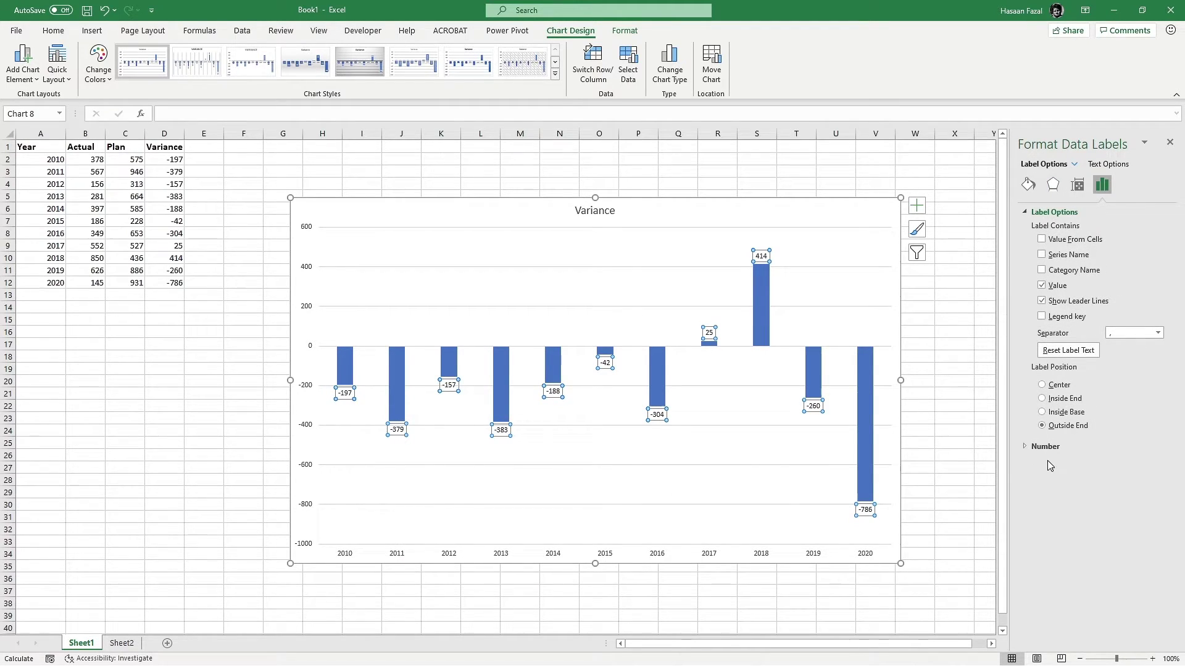
left_click(1047, 448)
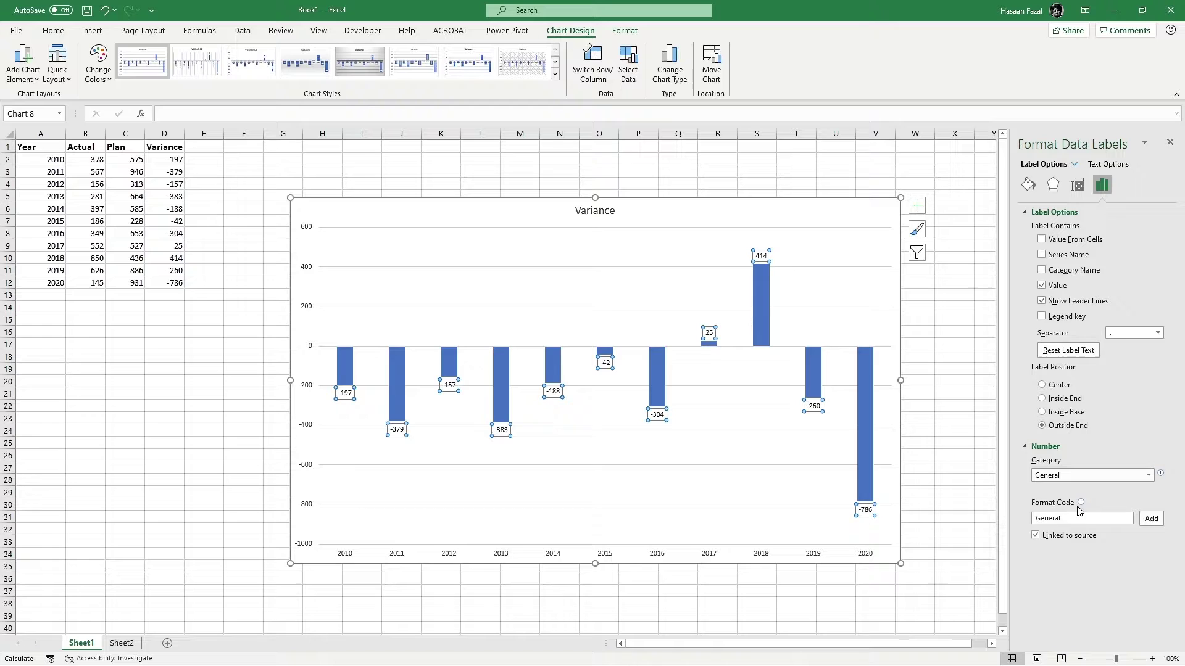
left_click(1083, 519)
key("BackSpace")
key("BackSpace")
key("BackSpace")
key("BackSpace")
key("BackSpace")
key("BackSpace")
key("BackSpace")
Step: Enter the format code "[Blue]▲ 0;[Red]▼ 0; 0" with the arrow symbols
left_click(1107, 518)
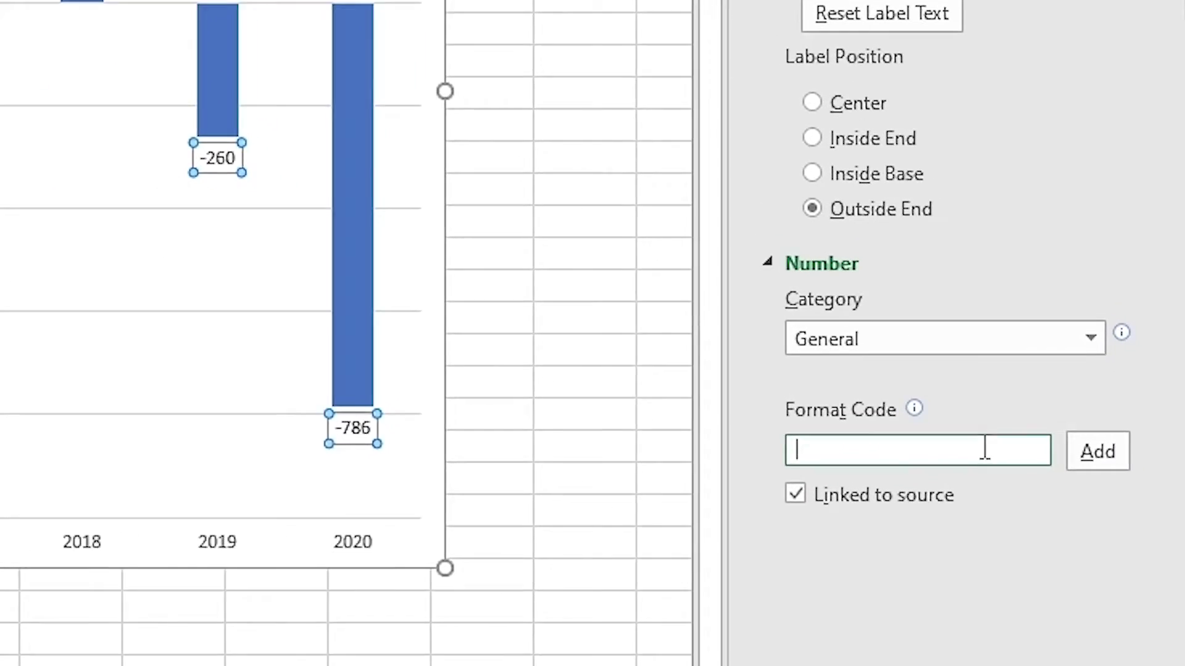
type("[")
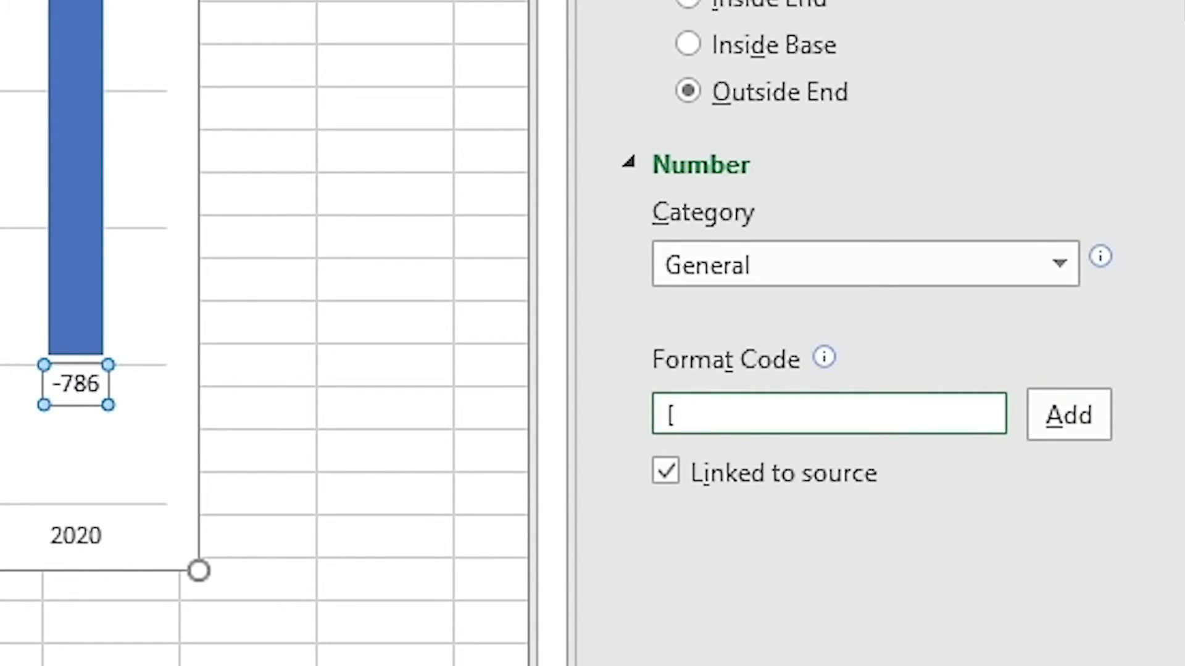
type("Blue]")
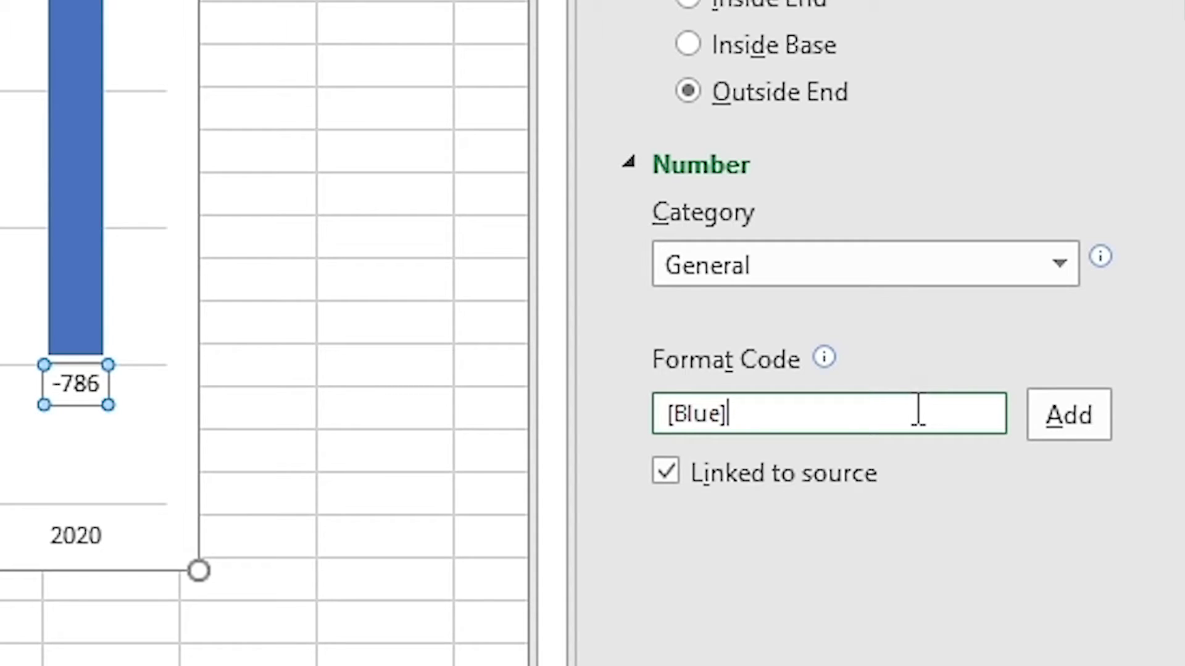
type("▲")
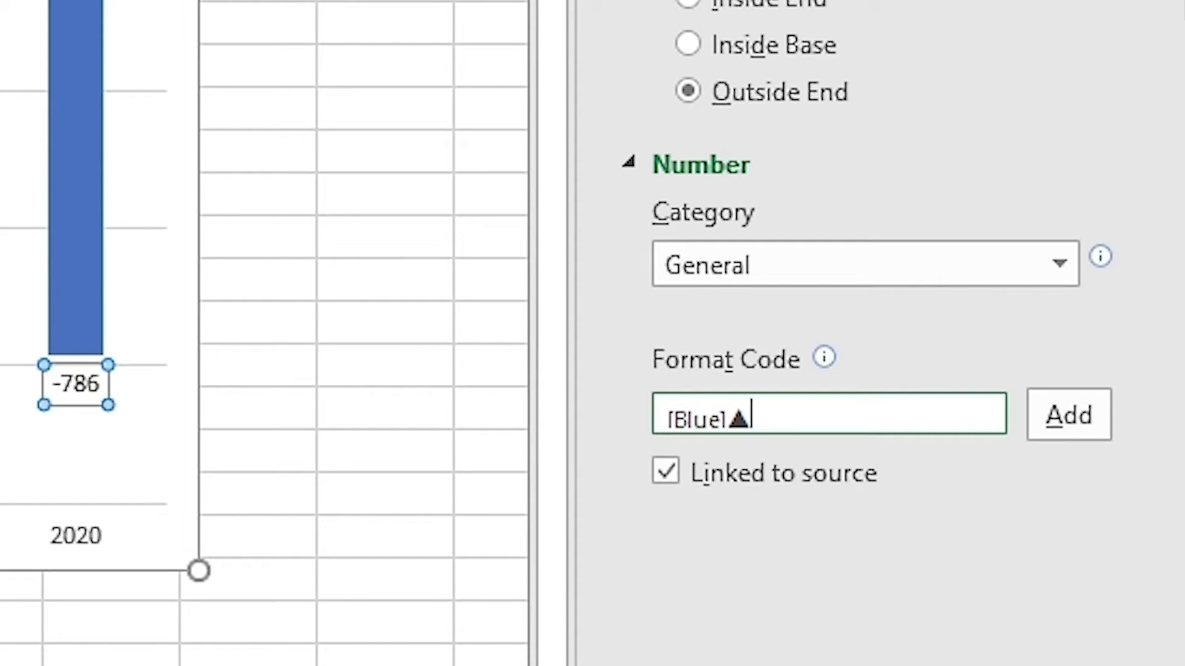
type("0:")
type("[Red]")
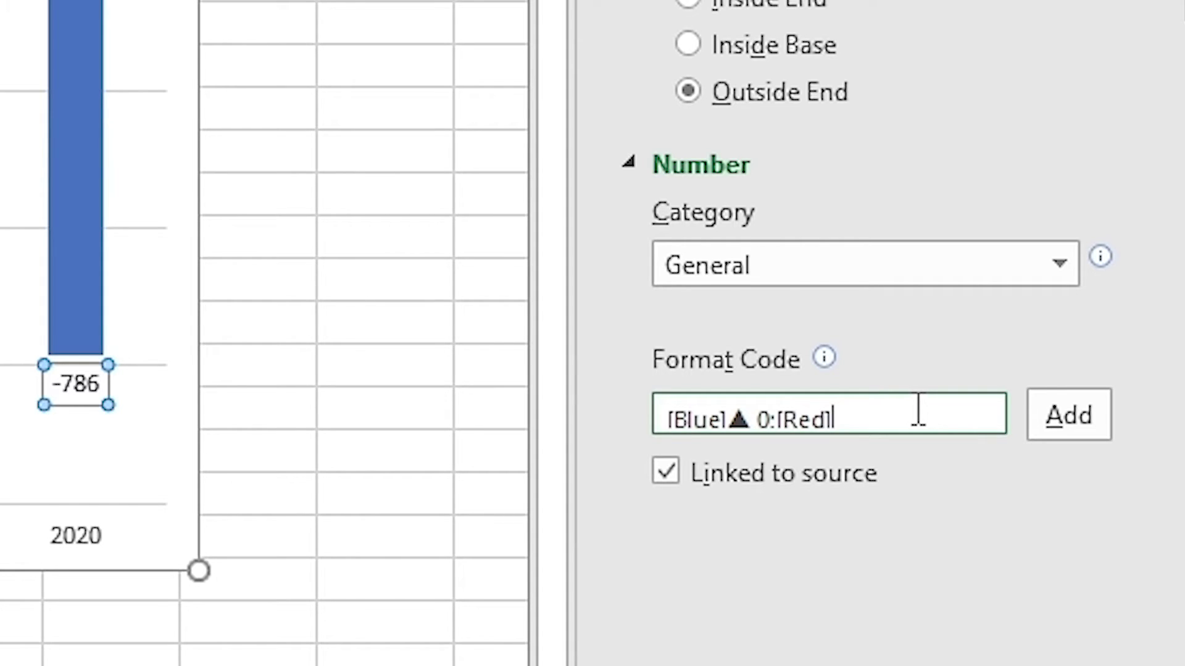
type("▼")
type("0;")
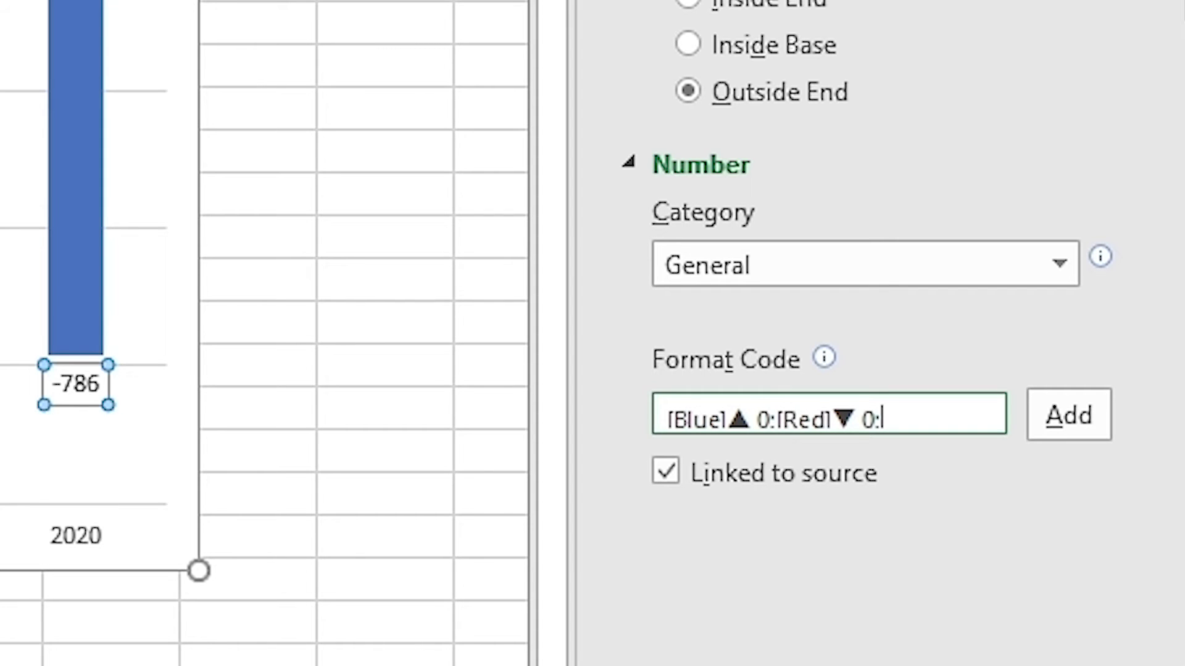
type("0")
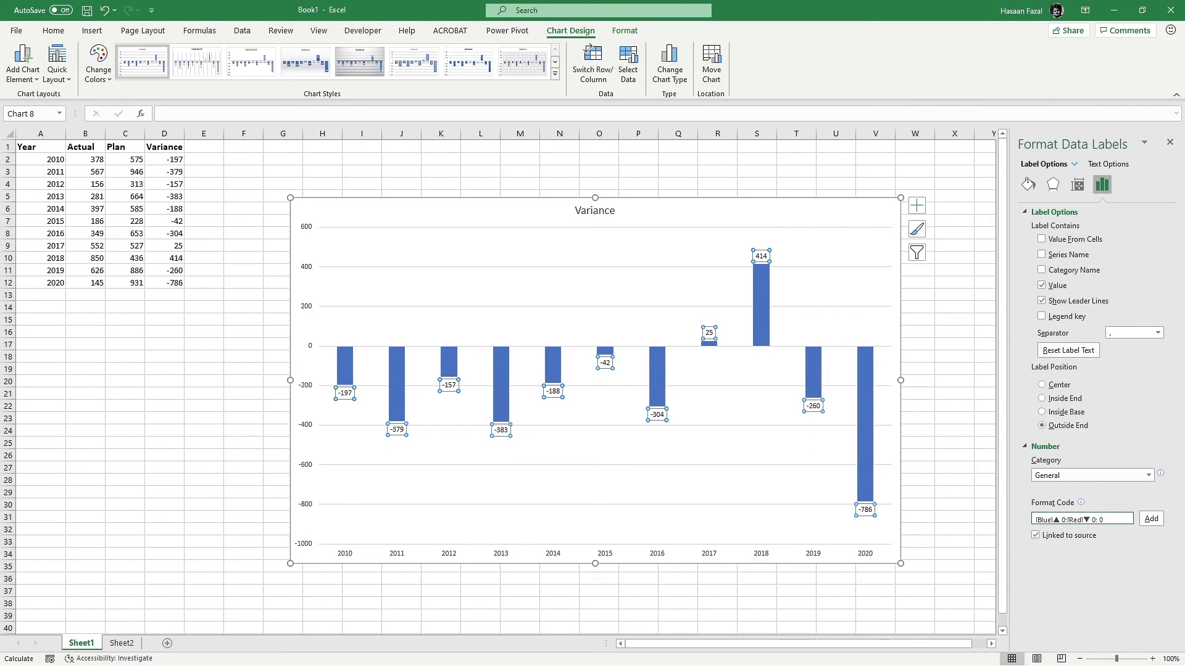
Step: Apply the arrow format code so labels show blue ▲ and red ▼ without minus signs
left_click(1154, 521)
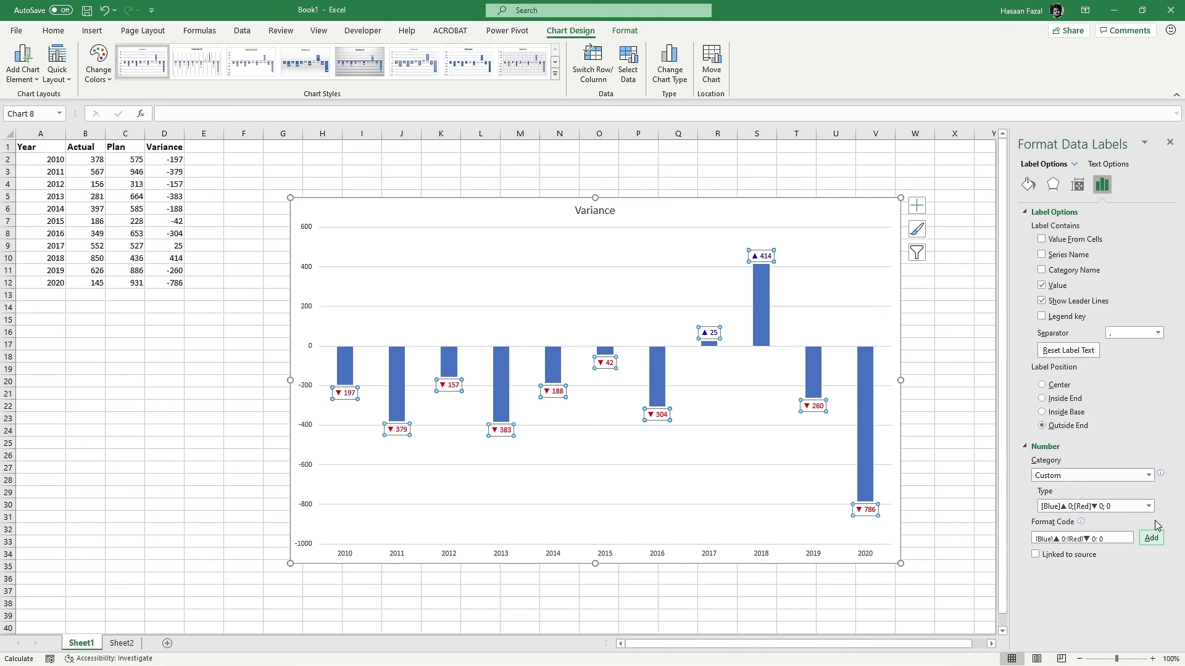
left_click(892, 374)
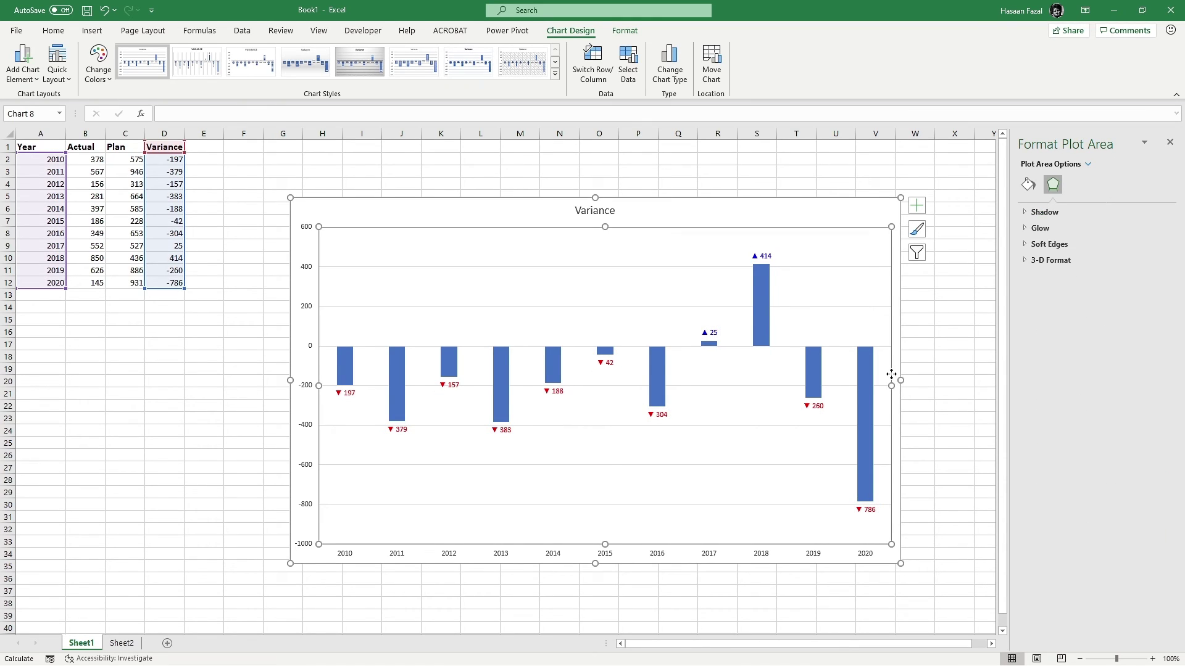